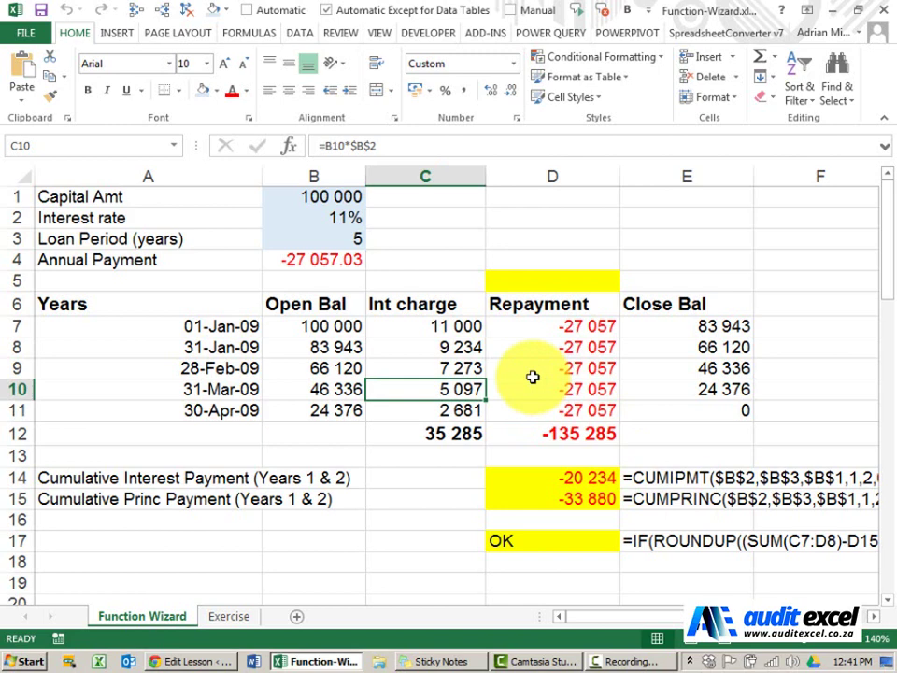
Select the empty yellow cell D5 for the new date formula
{"action": "left_click", "coordinate": [535, 279]}
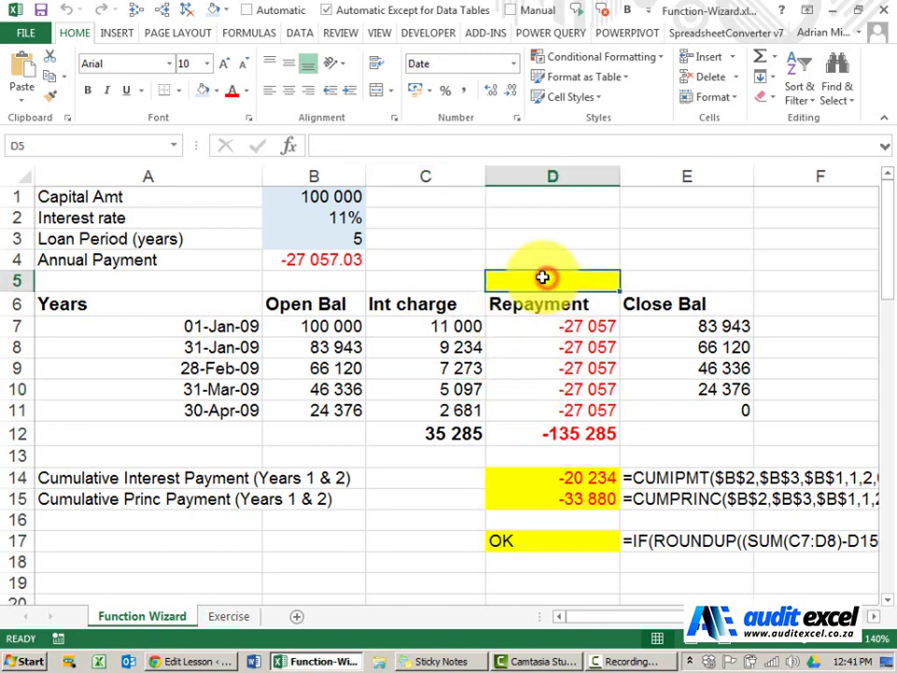
Open Insert Function for D5 and filter the list to the Date & Time category
{"action": "left_click", "coordinate": [290, 149]}
{"action": "left_click_drag", "start_coordinate": [355, 233], "coordinate": [193, 199]}
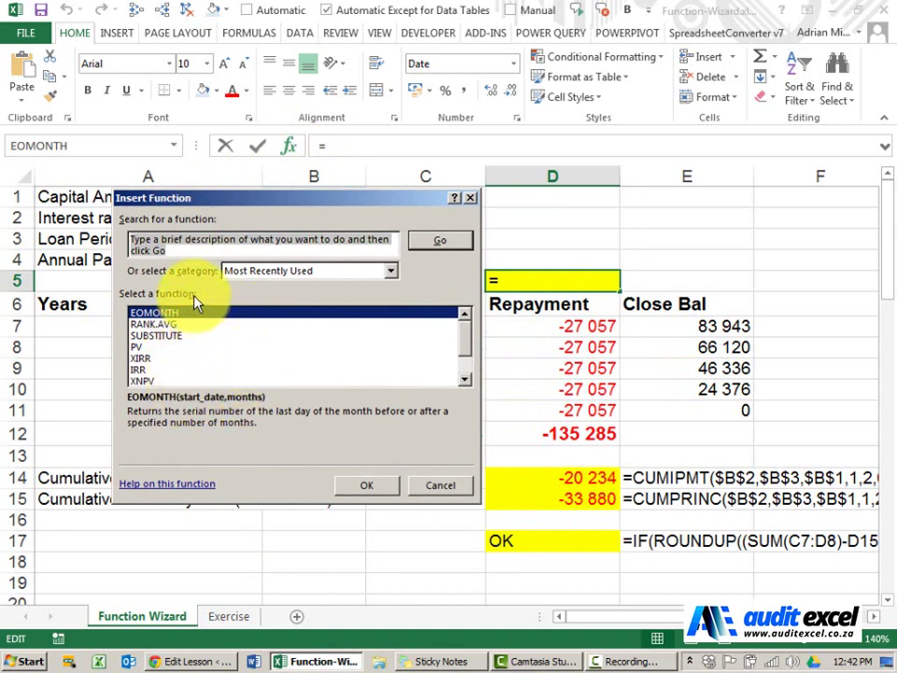
{"action": "left_click", "coordinate": [389, 272]}
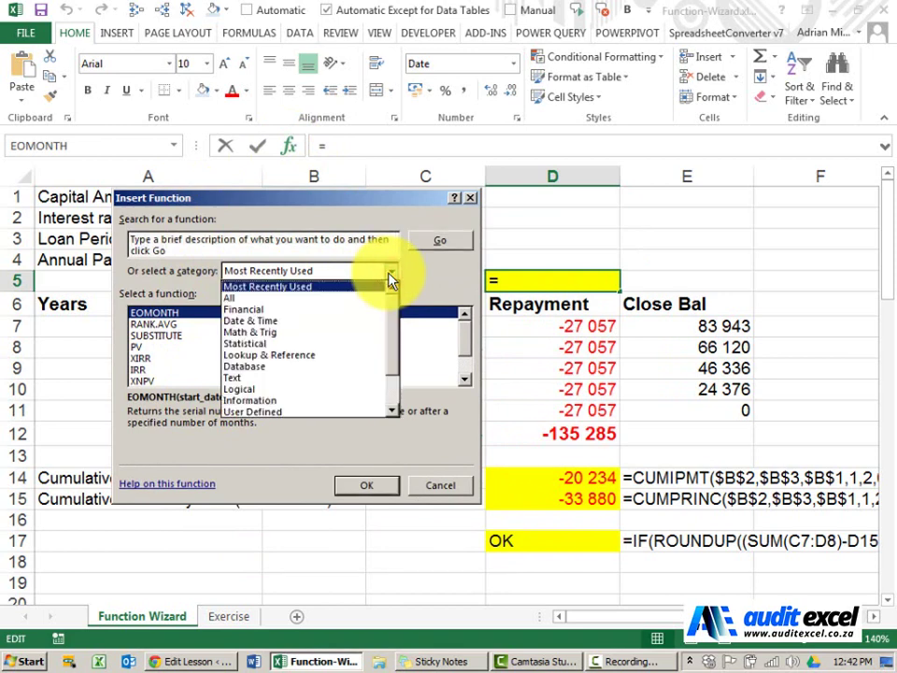
{"action": "left_click", "coordinate": [276, 320]}
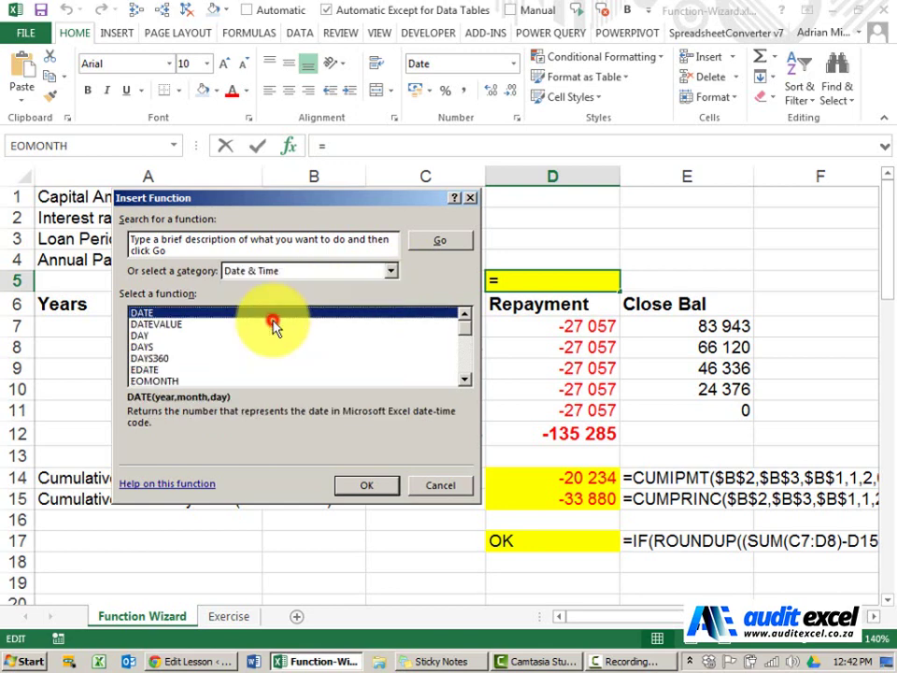
Browse the descriptions of DATE, DATEVALUE and DAY
{"action": "left_click", "coordinate": [208, 325]}
{"action": "left_click", "coordinate": [199, 336]}
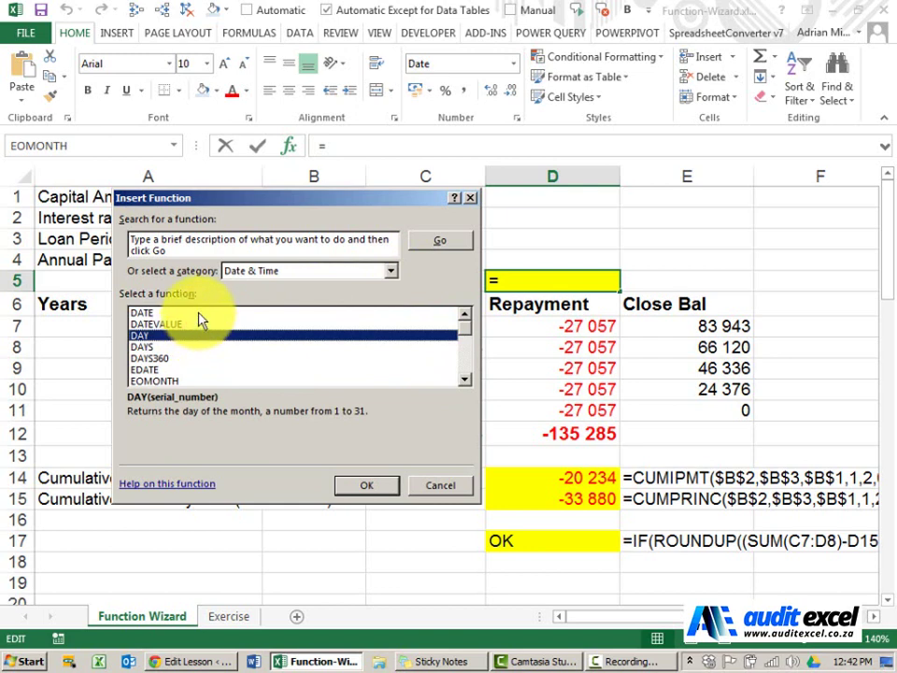
{"action": "left_click", "coordinate": [198, 313]}
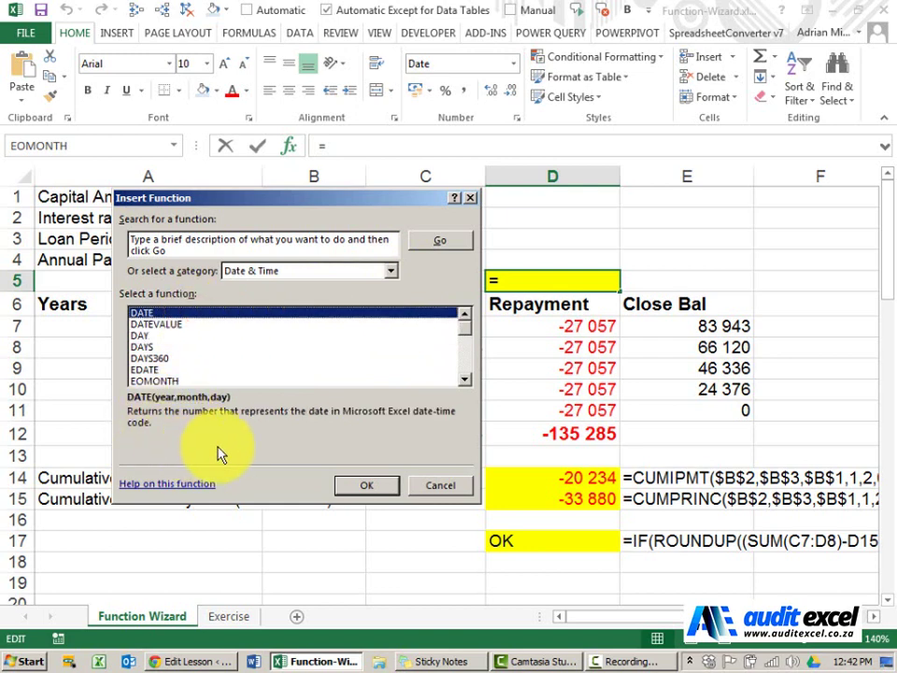
{"action": "left_click", "coordinate": [187, 325]}
{"action": "left_click", "coordinate": [173, 335]}
{"action": "left_click", "coordinate": [178, 324]}
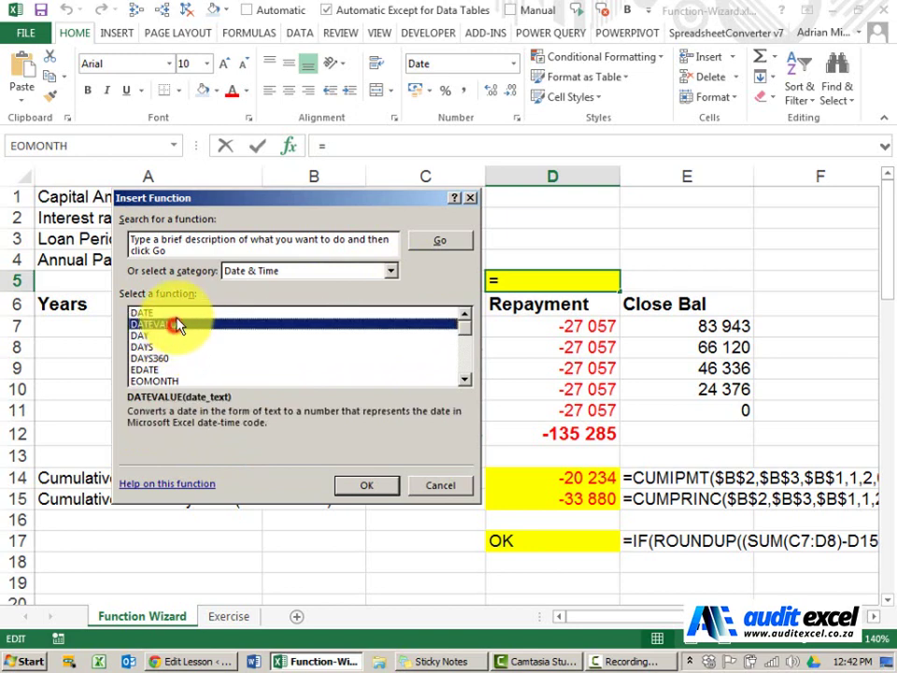
{"action": "left_click", "coordinate": [178, 313]}
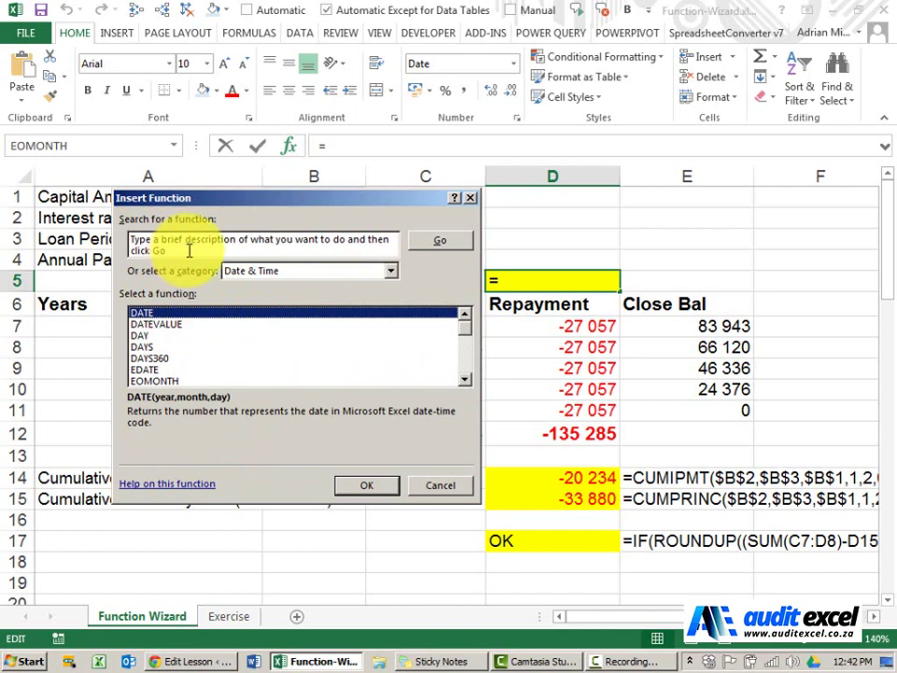
{"action": "left_click", "coordinate": [398, 224]}
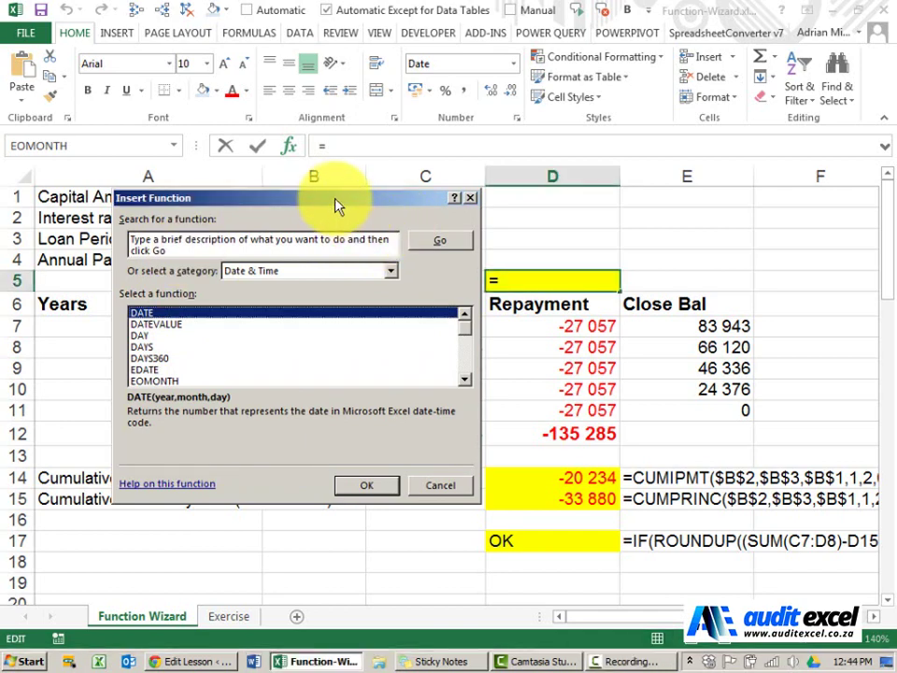
Move the dialog aside and pick EOMONTH from the Date & Time functions
{"action": "left_click_drag", "start_coordinate": [338, 206], "coordinate": [545, 299]}
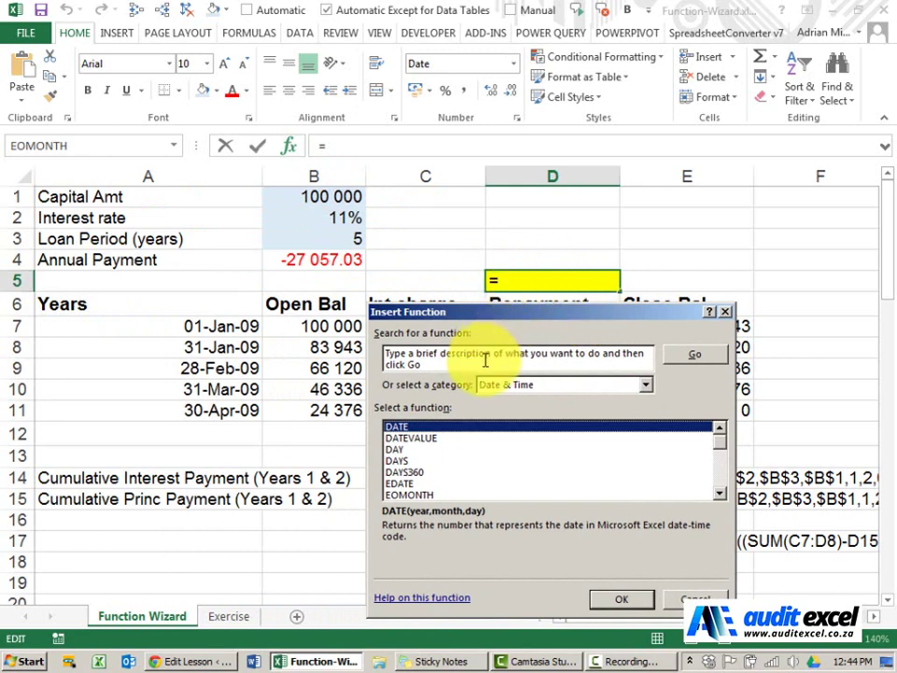
{"action": "left_click", "coordinate": [417, 493]}
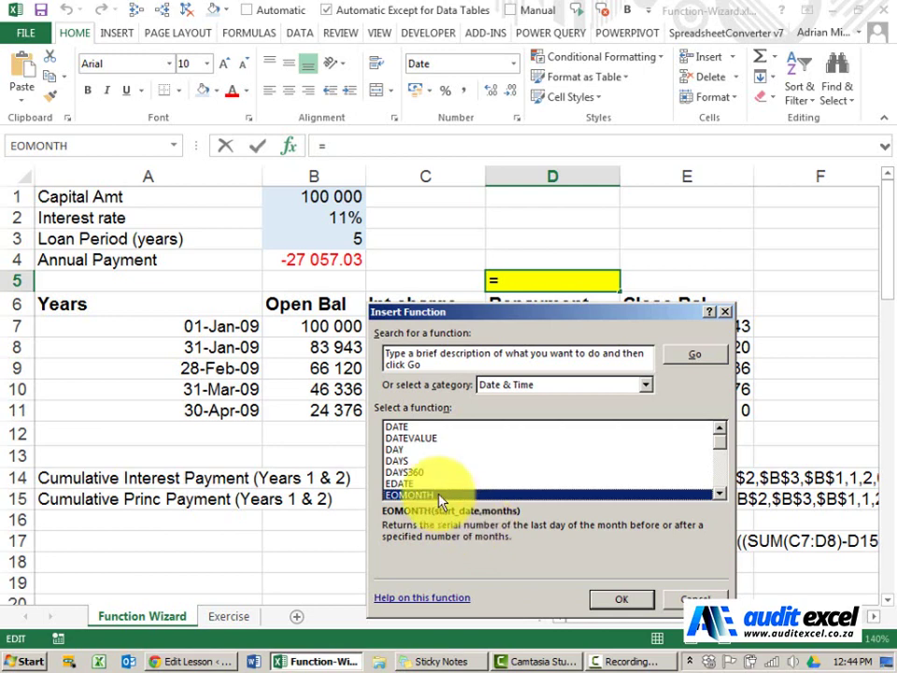
Set EOMONTH's Start_date to cell A7 (01-Jan-09, value 39814)
{"action": "left_click", "coordinate": [601, 596]}
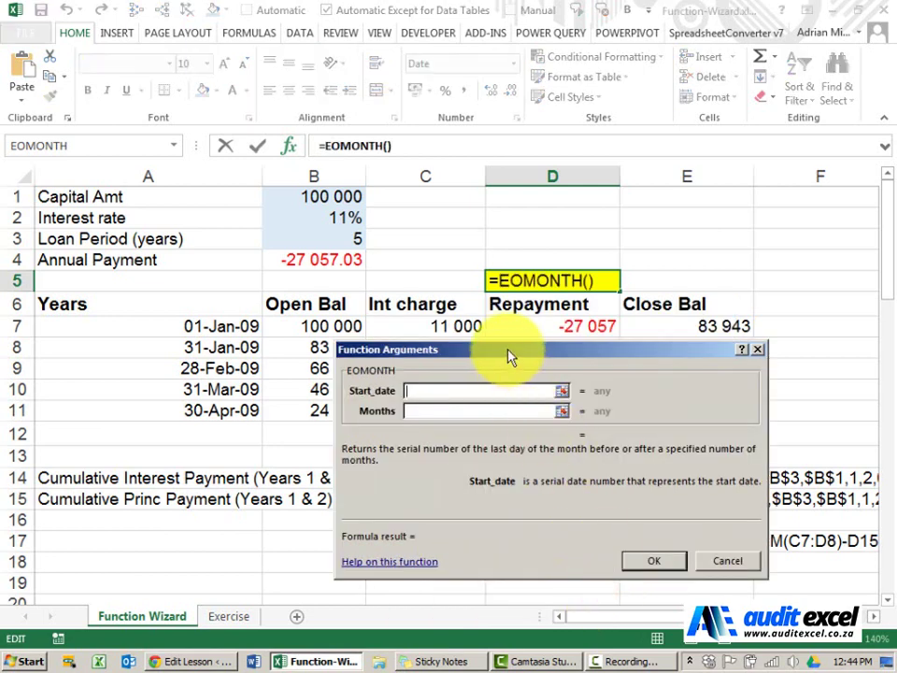
{"action": "left_click_drag", "start_coordinate": [510, 355], "coordinate": [528, 334]}
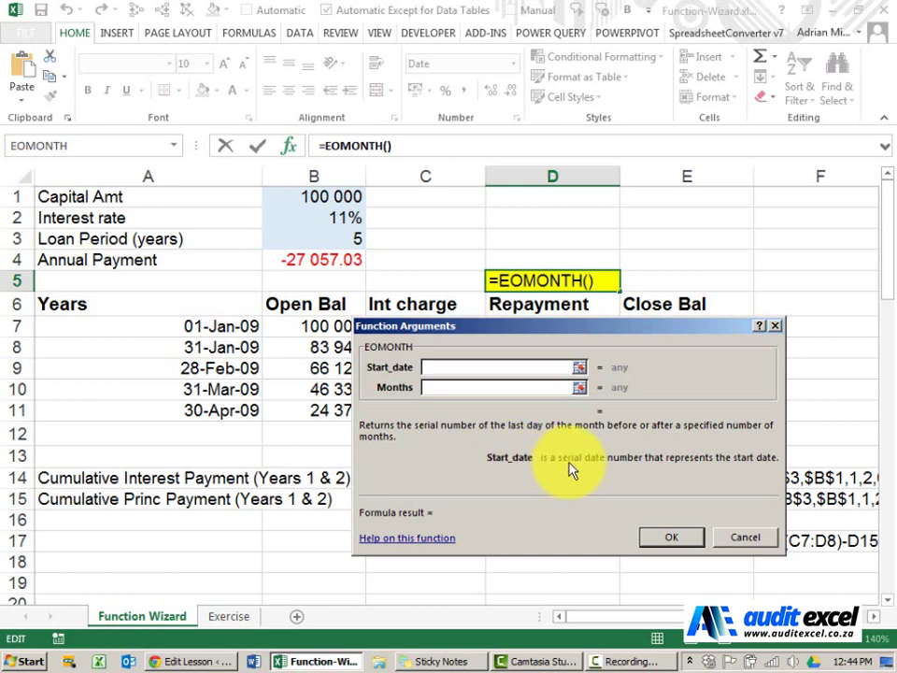
{"action": "left_click", "coordinate": [453, 367]}
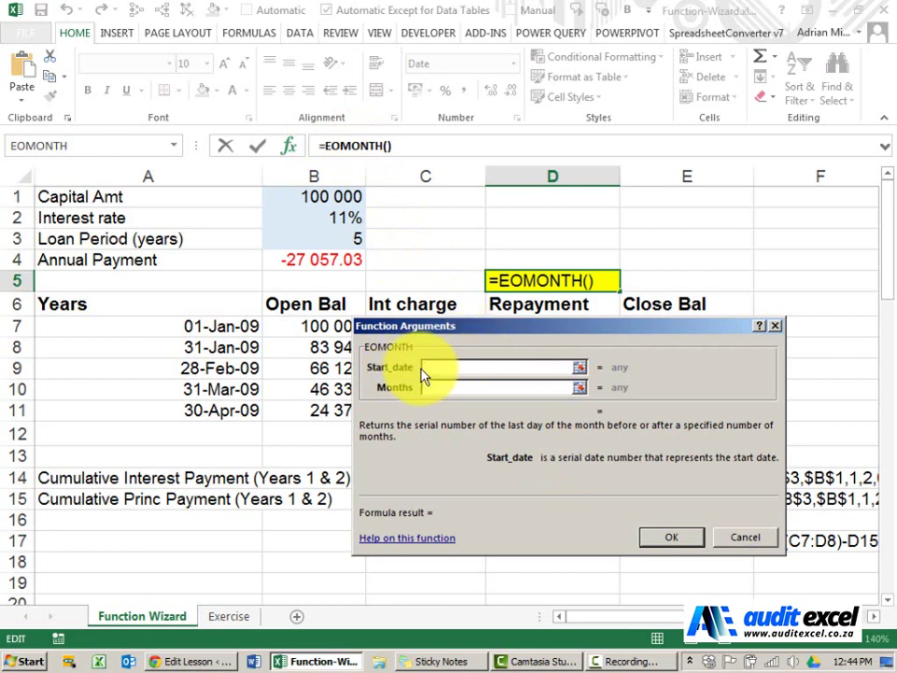
{"action": "left_click", "coordinate": [213, 327]}
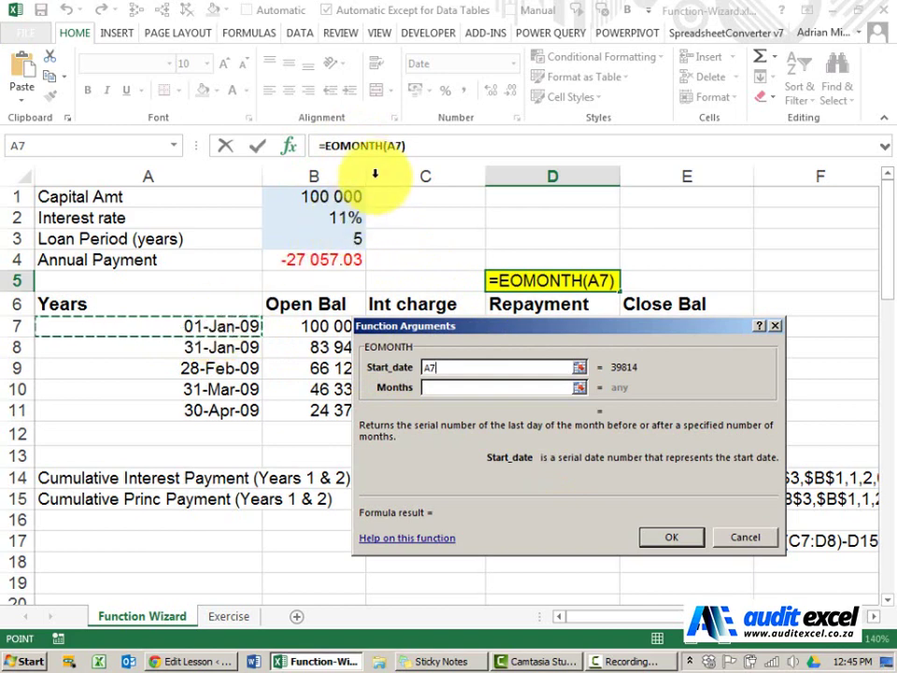
{"action": "left_click", "coordinate": [434, 386]}
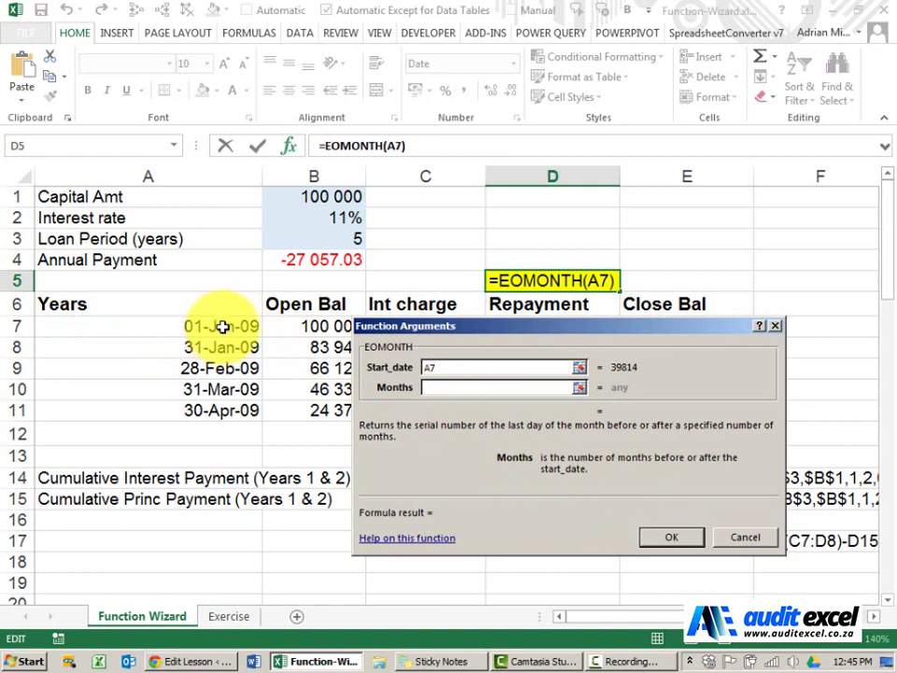
Change EOMONTH's Months argument from 0 to 1, giving 28 February 2009
{"action": "left_click", "coordinate": [429, 388]}
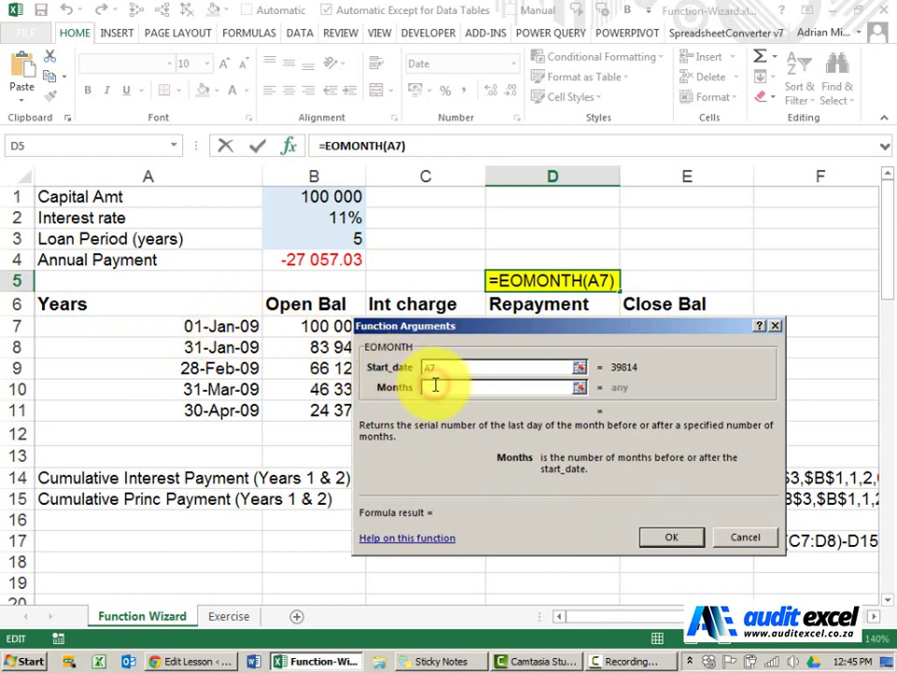
{"action": "type", "text": "0"}
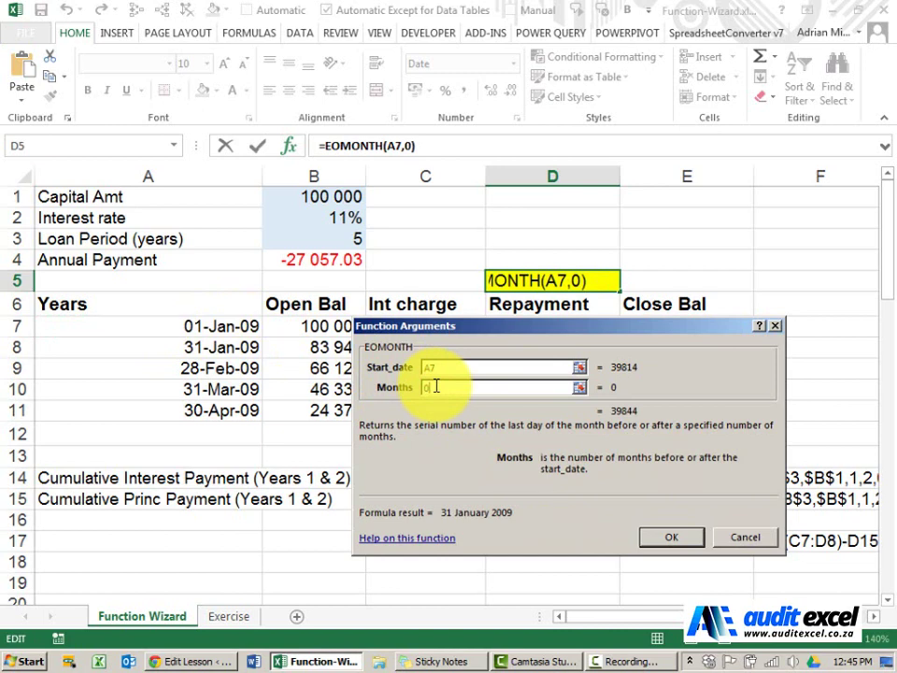
{"action": "key", "text": "BackSpace"}
{"action": "type", "text": "1"}
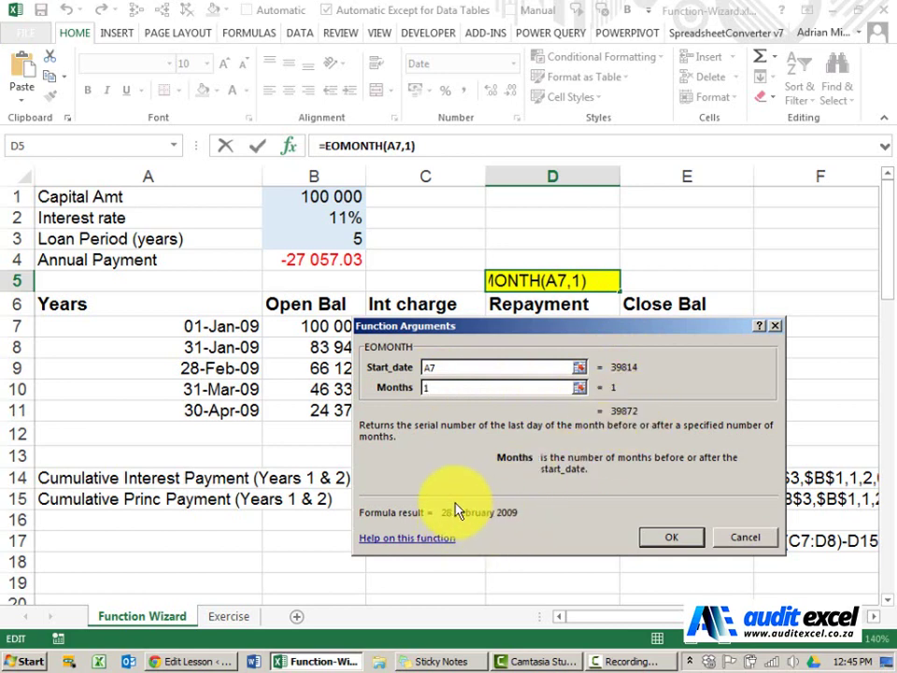
Enter =EOMONTH(A7,1) in D5 and widen column D to display 28 February 2009
{"action": "left_click", "coordinate": [656, 538]}
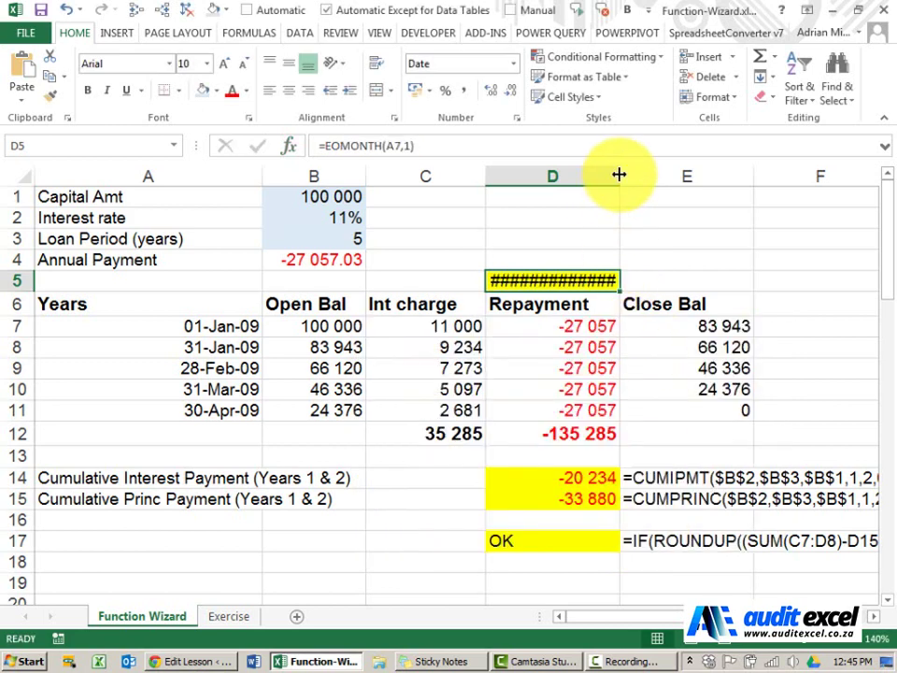
{"action": "left_click_drag", "start_coordinate": [619, 175], "coordinate": [632, 176]}
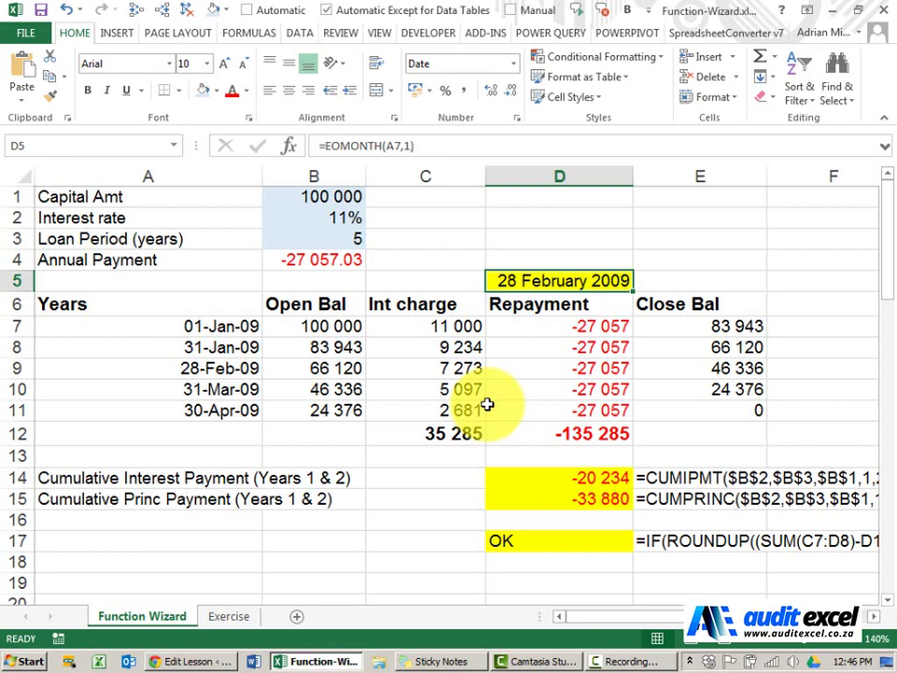
{"action": "left_click", "coordinate": [546, 480]}
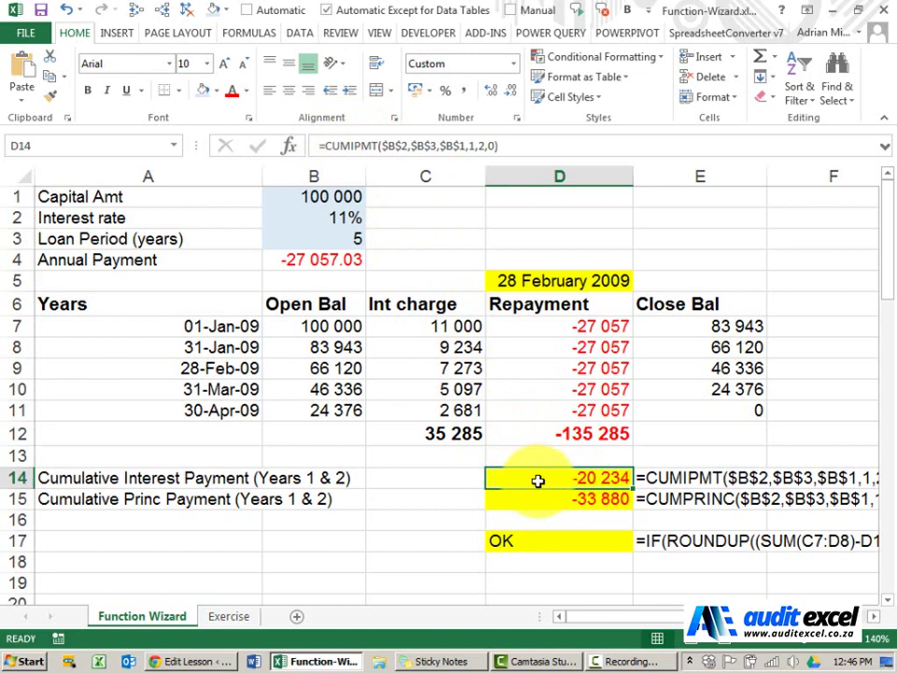
Show D14's CUMIPMT arguments: rate $B$2, Nper $B$3, Pv $B$1, periods 1–2
{"action": "left_click", "coordinate": [291, 147]}
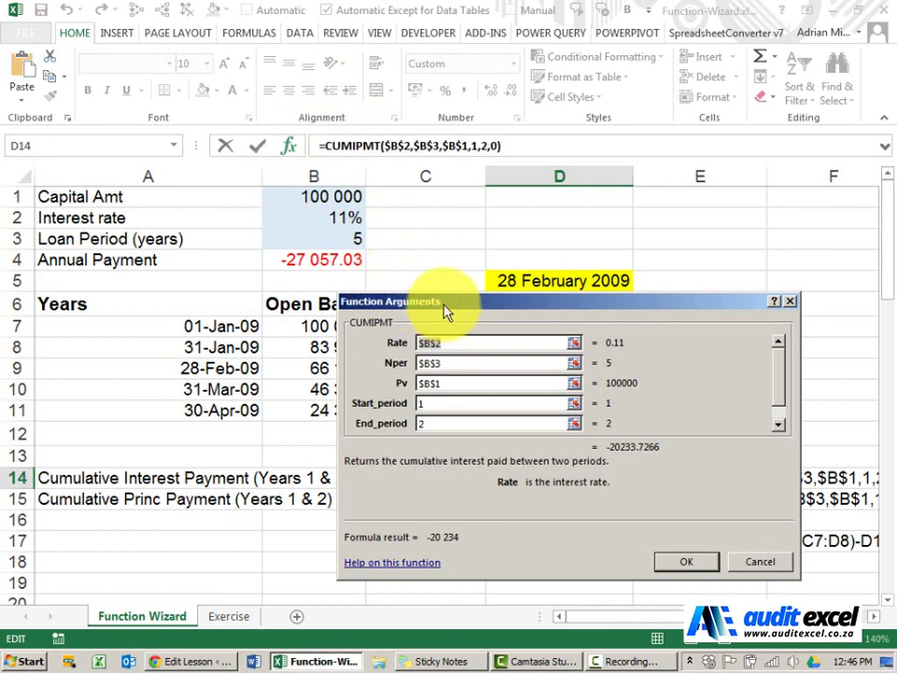
{"action": "left_click_drag", "start_coordinate": [444, 300], "coordinate": [468, 179]}
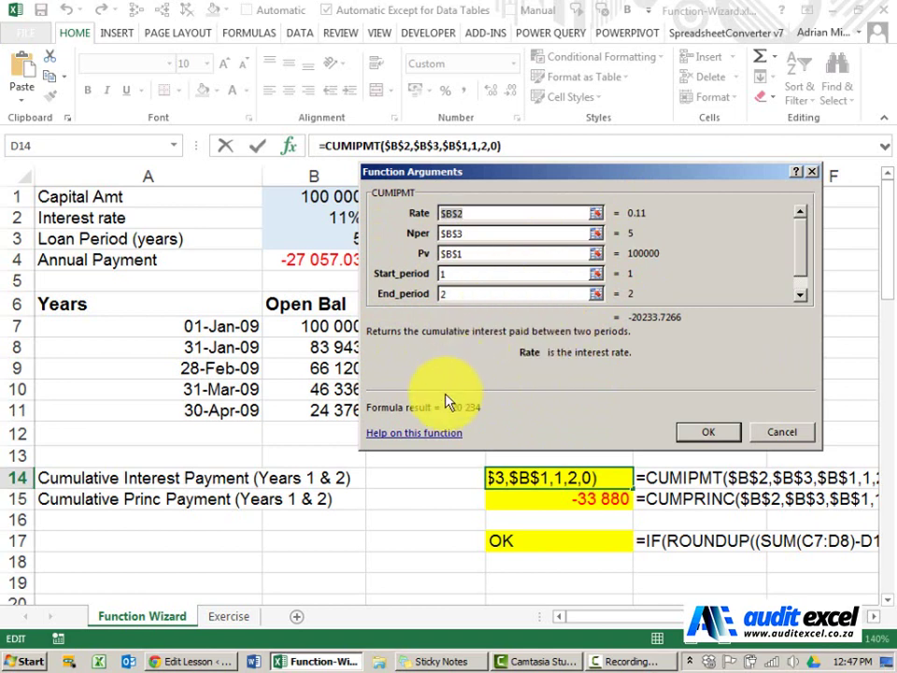
{"action": "left_click", "coordinate": [409, 435]}
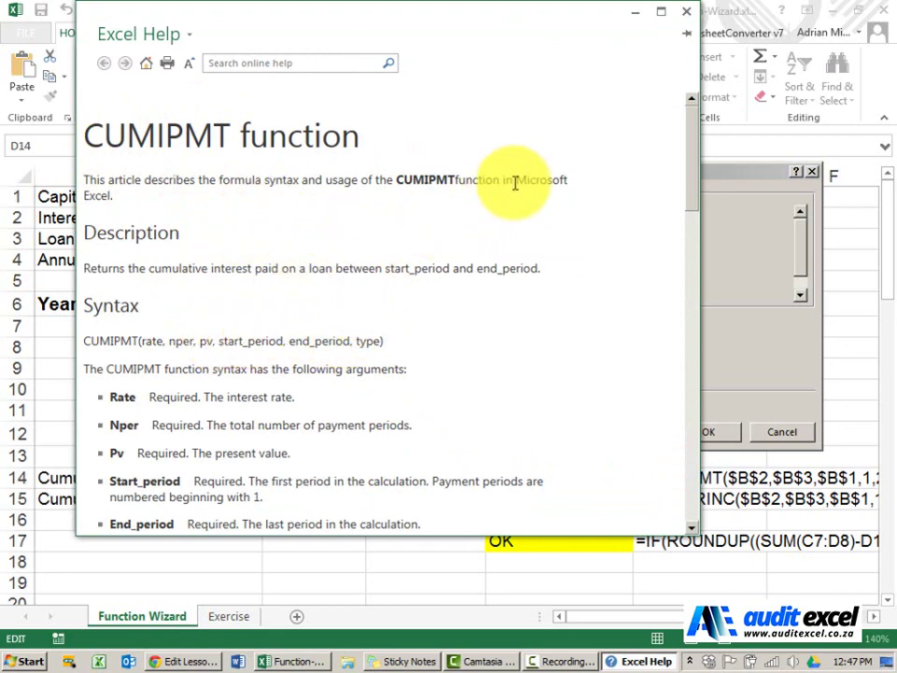
Close the CUMIPMT help and arguments unchanged, then select D17's IF check formula
{"action": "left_click", "coordinate": [690, 13]}
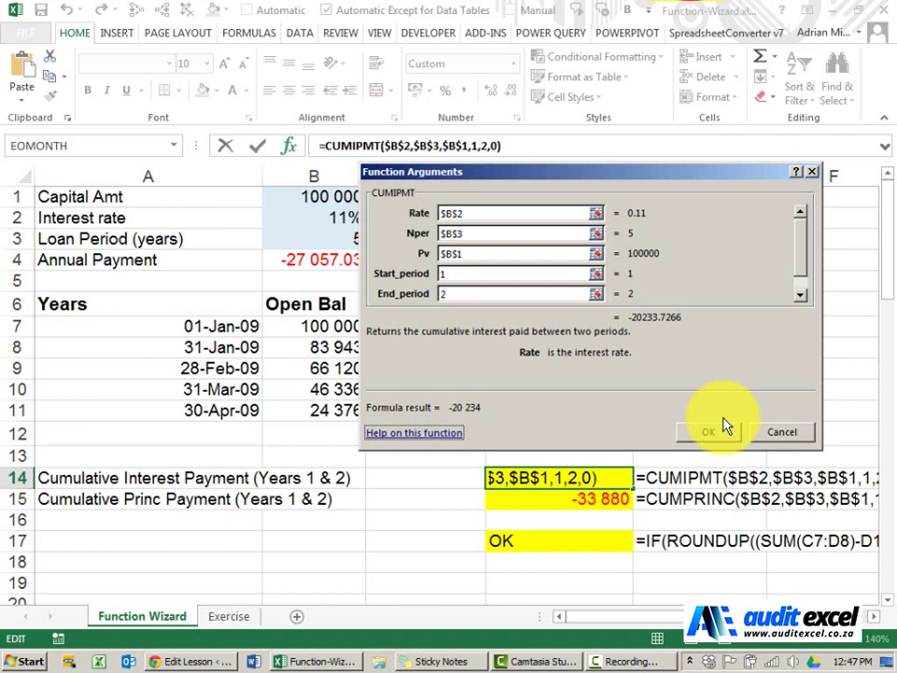
{"action": "left_click", "coordinate": [769, 436]}
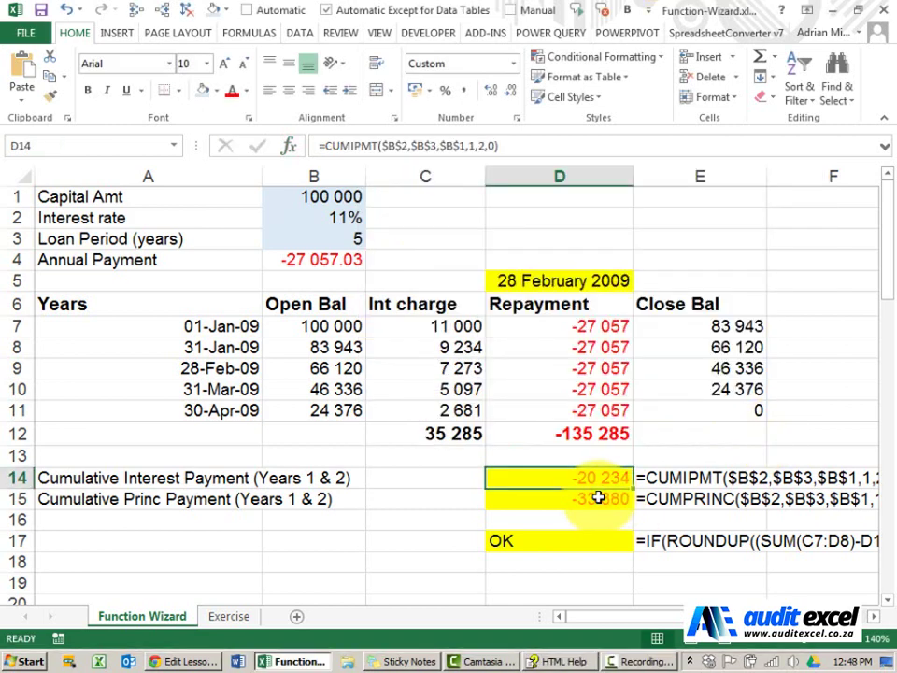
{"action": "left_click", "coordinate": [556, 541]}
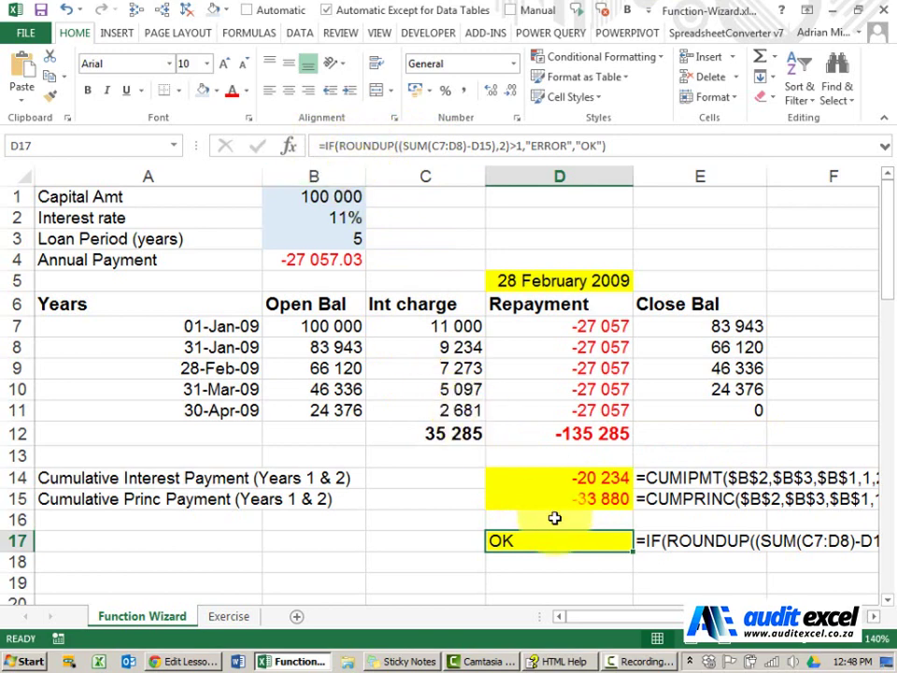
Open arguments for D17's nested ROUNDUP: Number SUM(C7:D8)-D15, Num_digits 2
{"action": "left_click", "coordinate": [291, 147]}
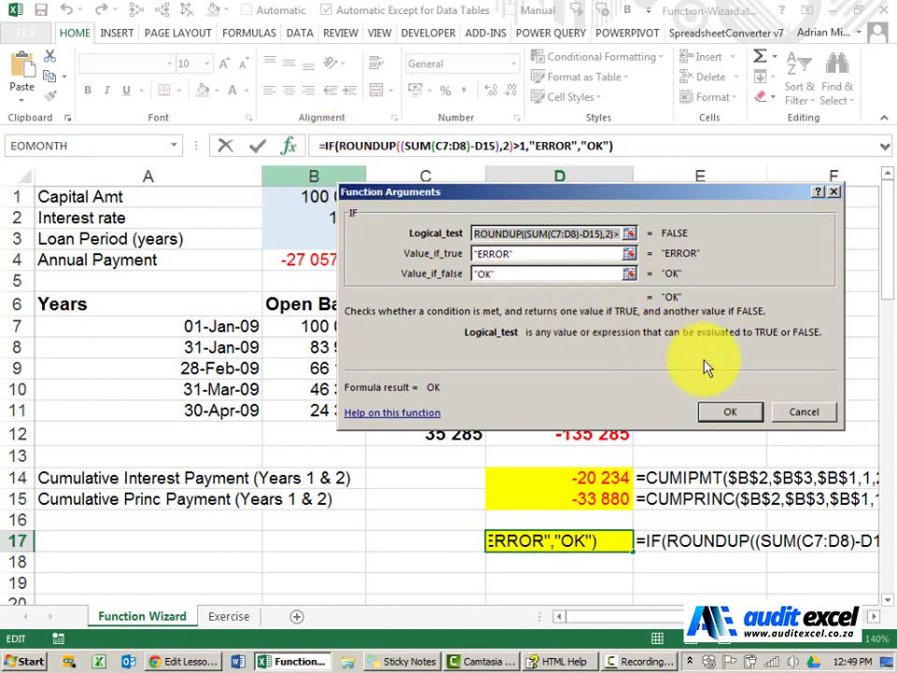
{"action": "left_click", "coordinate": [783, 415]}
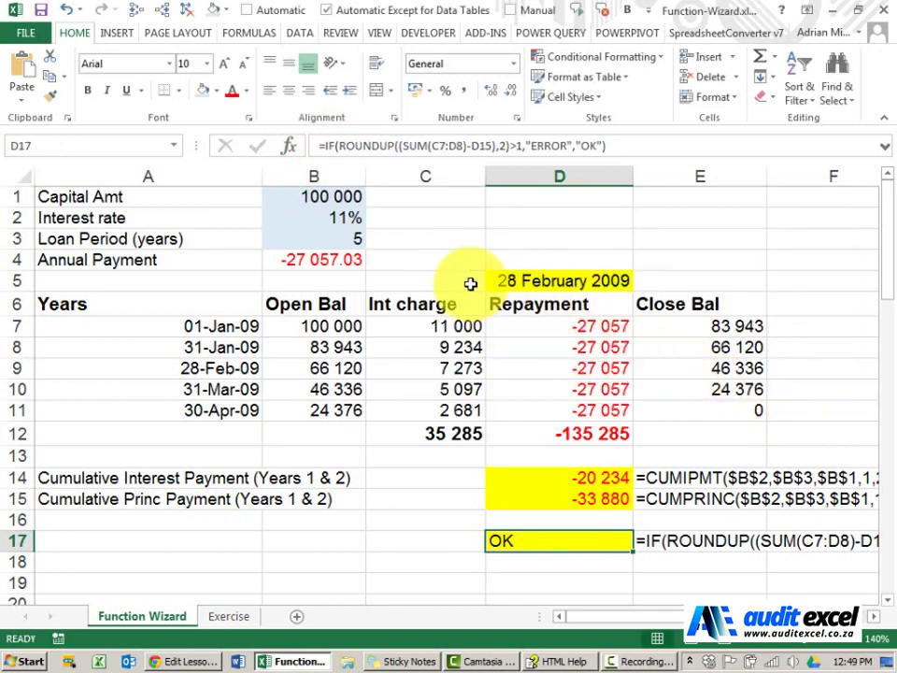
{"action": "left_click", "coordinate": [364, 146]}
{"action": "left_click", "coordinate": [379, 146]}
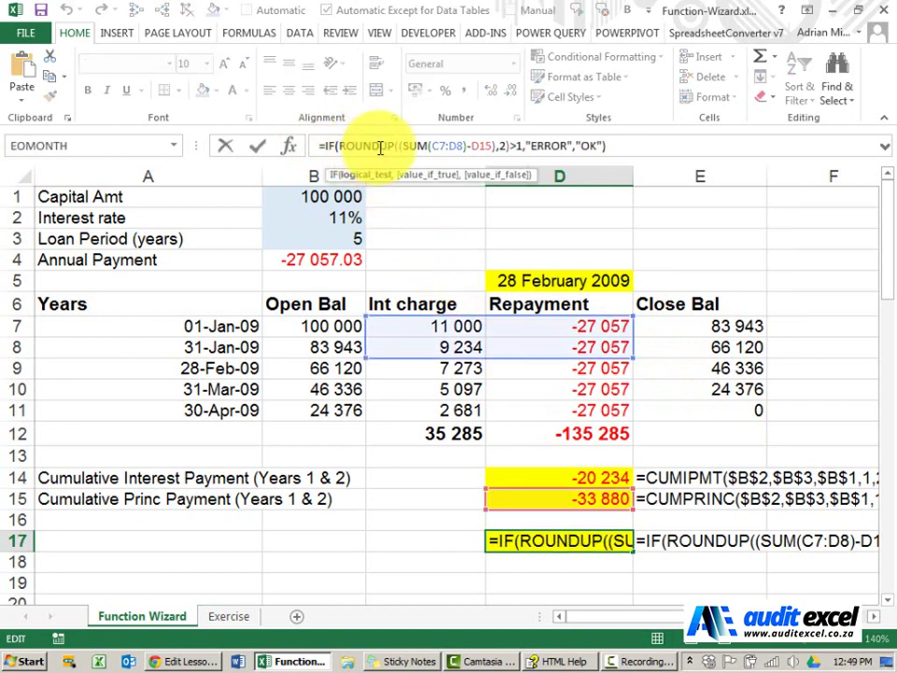
{"action": "key", "text": "End"}
{"action": "left_click", "coordinate": [291, 152]}
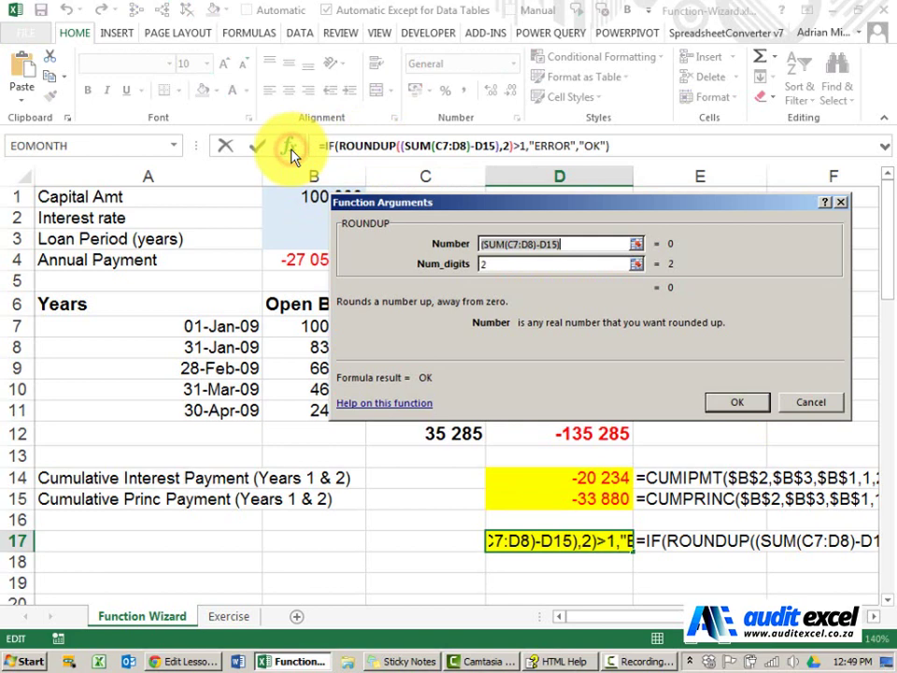